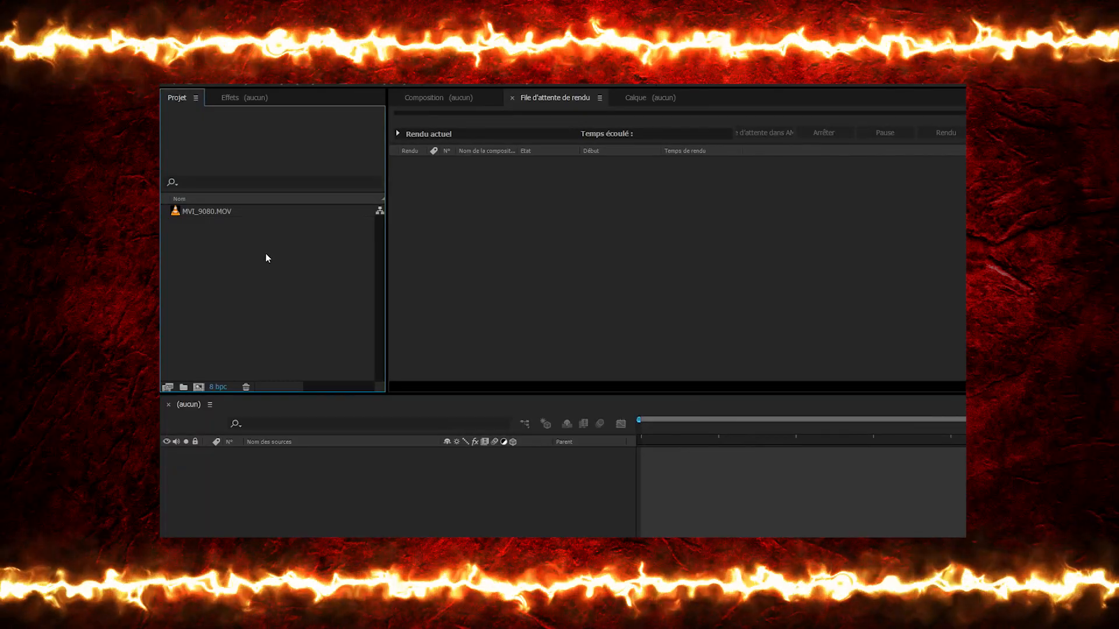
# Step: Create a new composition from the MVI_9080.MOV footage
pyautogui.click(198, 213)
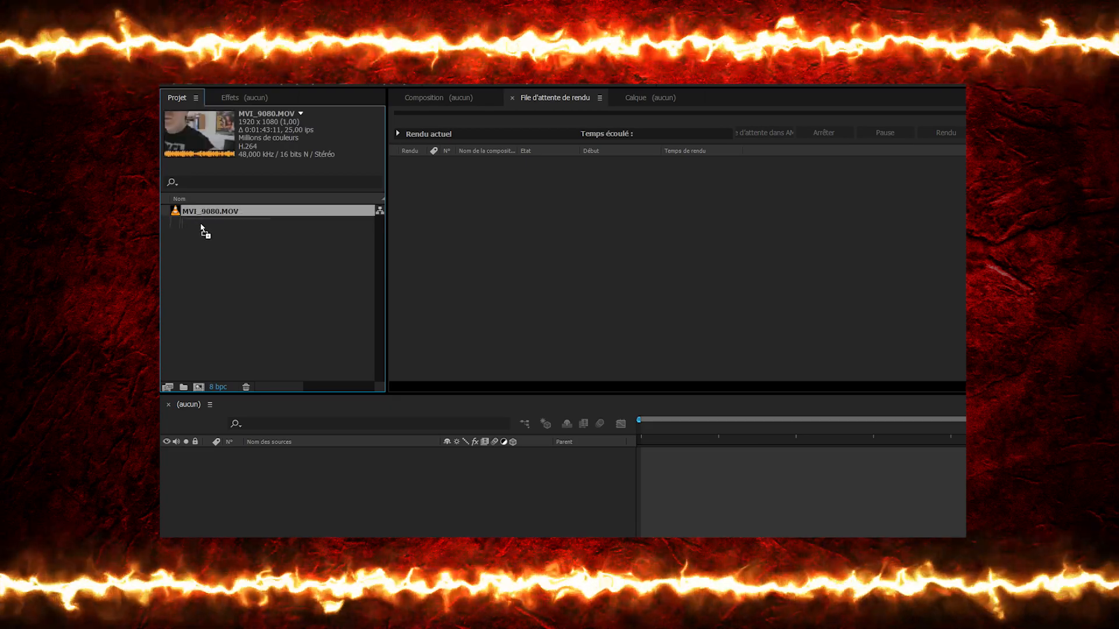
pyautogui.click(198, 388)
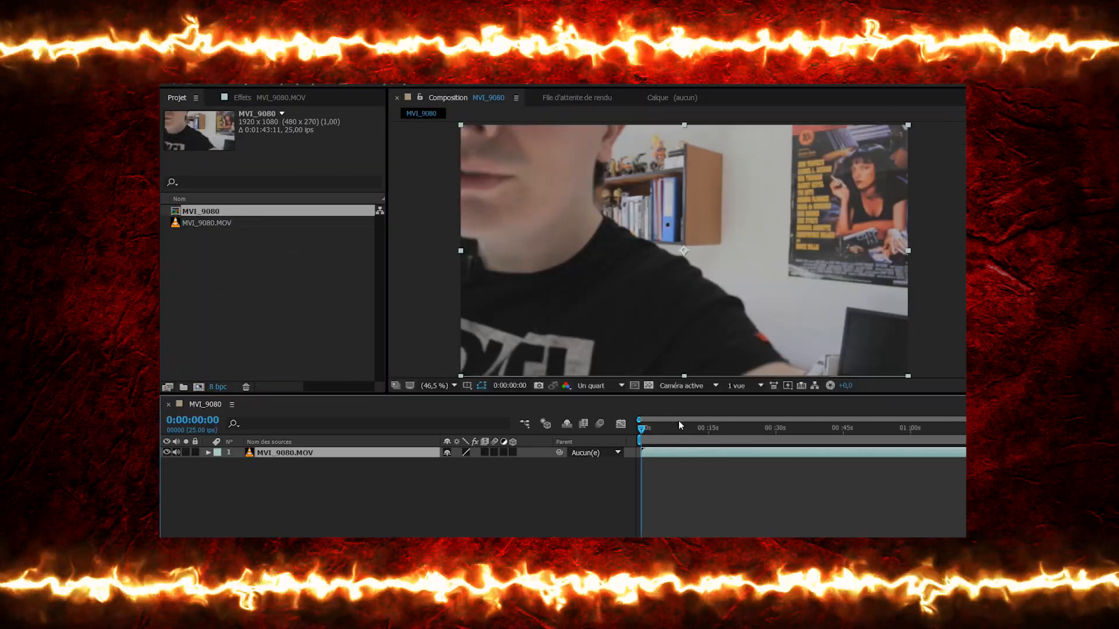
# Step: Limit the work area to the gun shot, from 0:00:06:24 to about 11 s, and trim the composition to it
pyautogui.click(708, 430)
pyautogui.moveTo(708, 429); pyautogui.dragTo(734, 429)
pyautogui.moveTo(672, 269); pyautogui.dragTo(713, 269)
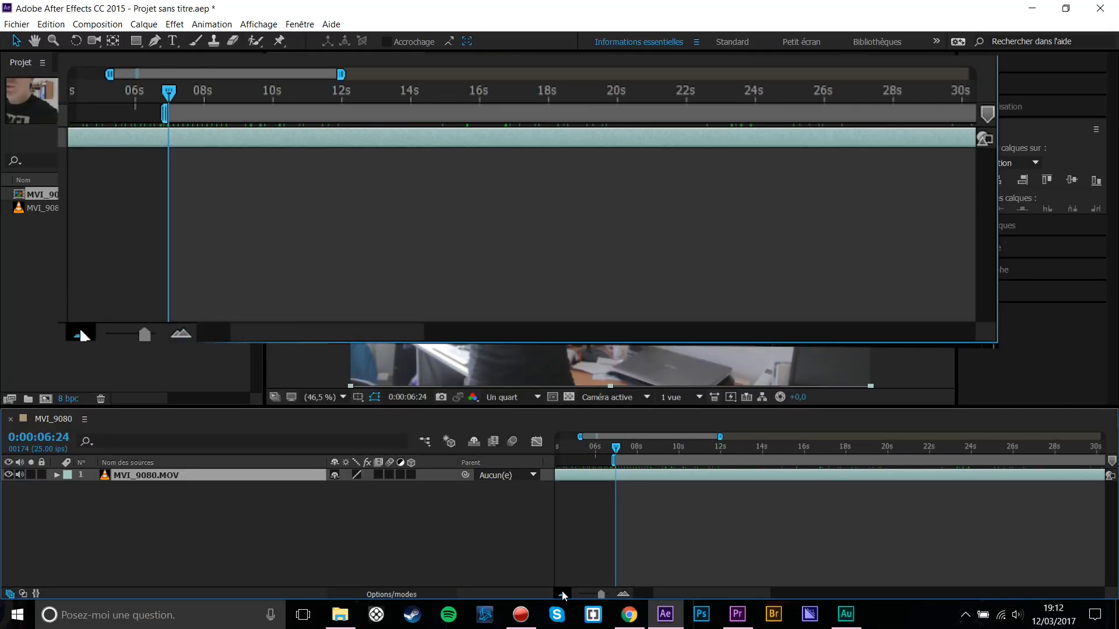
pyautogui.moveTo(1092, 461); pyautogui.dragTo(609, 469)
pyautogui.click(625, 594)
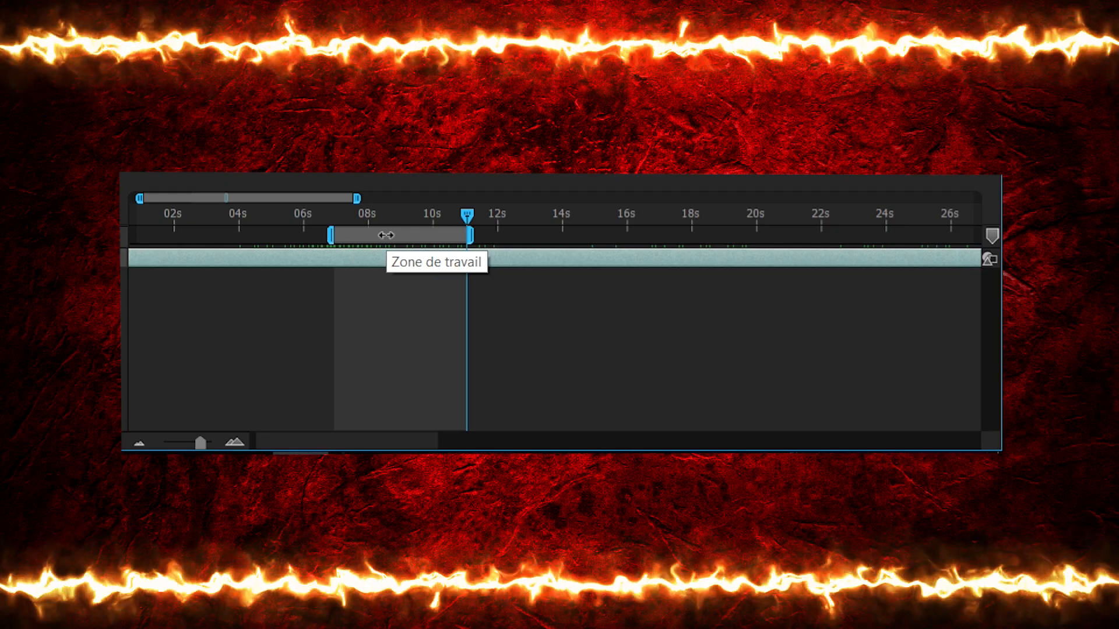
pyautogui.rightClick(597, 461)
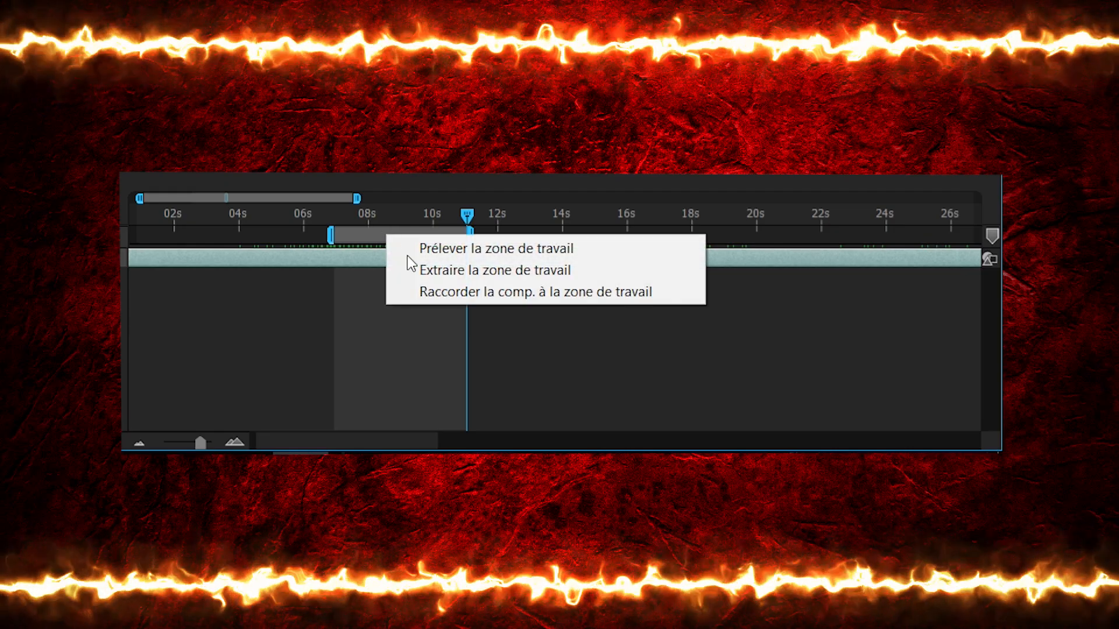
pyautogui.click(429, 286)
pyautogui.click(265, 219)
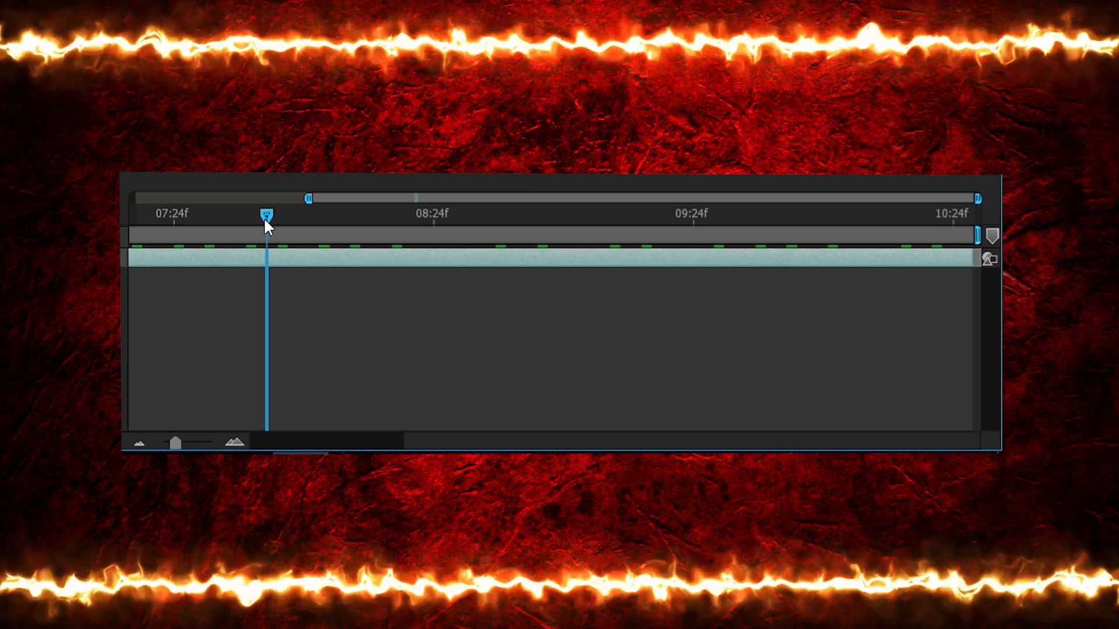
pyautogui.moveTo(455, 438); pyautogui.dragTo(179, 439)
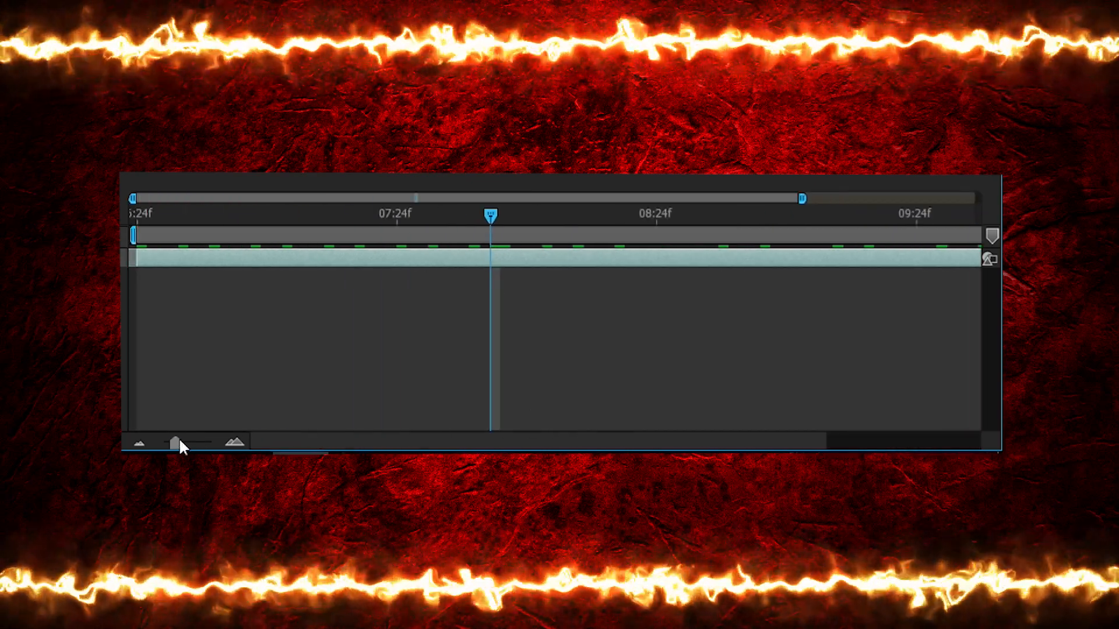
pyautogui.click(140, 446)
pyautogui.click(254, 336)
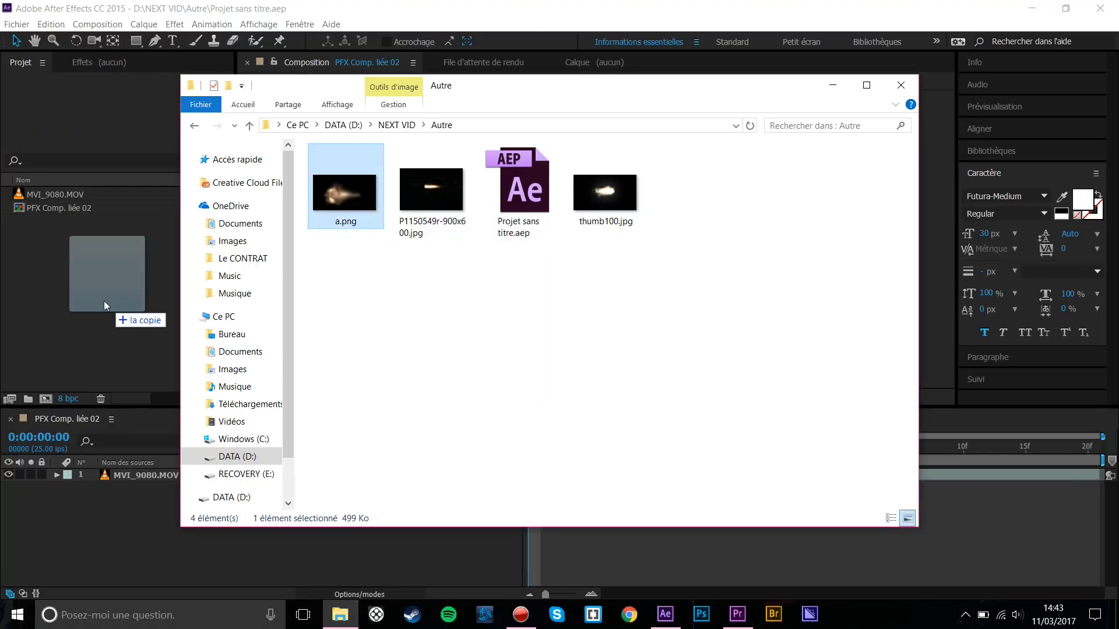
# Step: Import a.png into the project and place it in the composition at the pistol's muzzle
pyautogui.moveTo(105, 304); pyautogui.dragTo(94, 291)
pyautogui.moveTo(39, 191); pyautogui.dragTo(534, 239)
pyautogui.moveTo(684, 201); pyautogui.dragTo(684, 202)
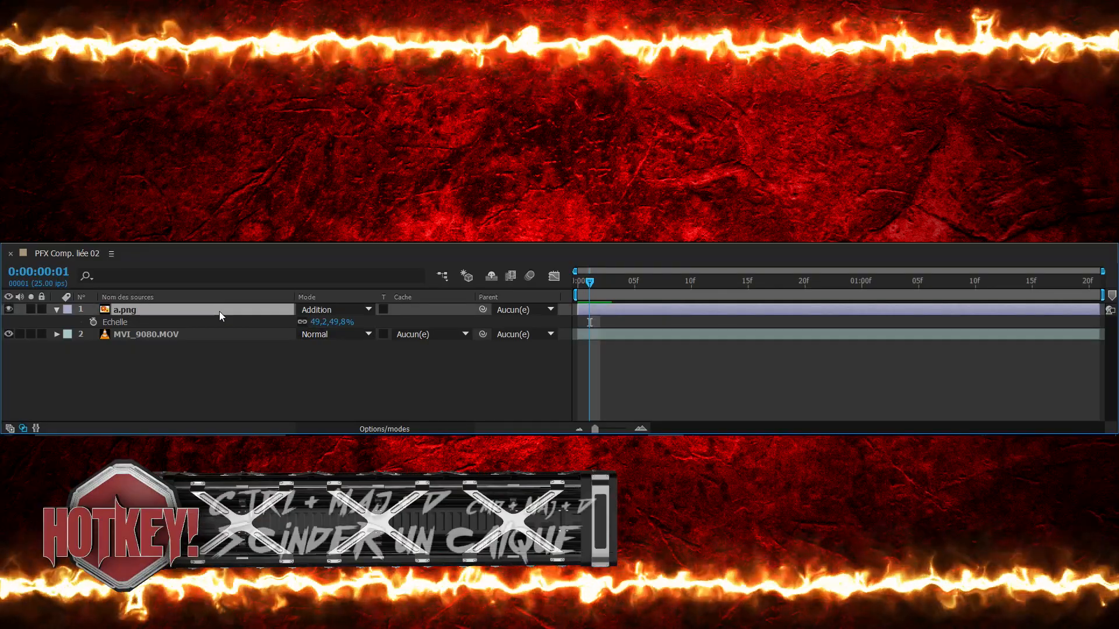
# Step: Split the a.png layer at 0:00:00:01 and delete the part before that frame
pyautogui.hotkey('ctrl', 'shift', 'd')
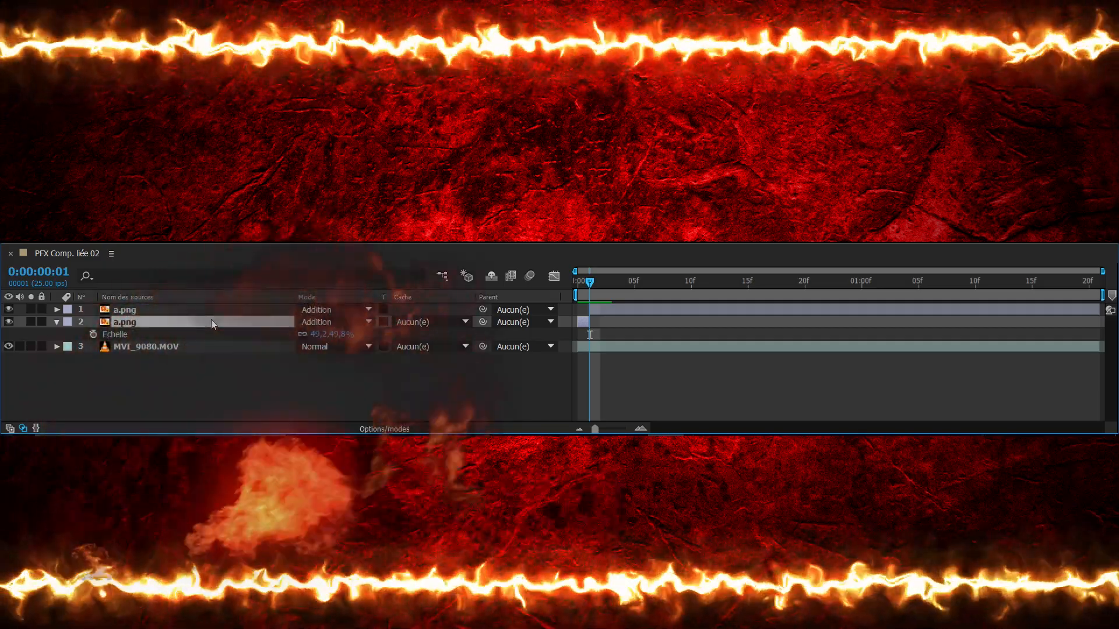
pyautogui.press('Delete')
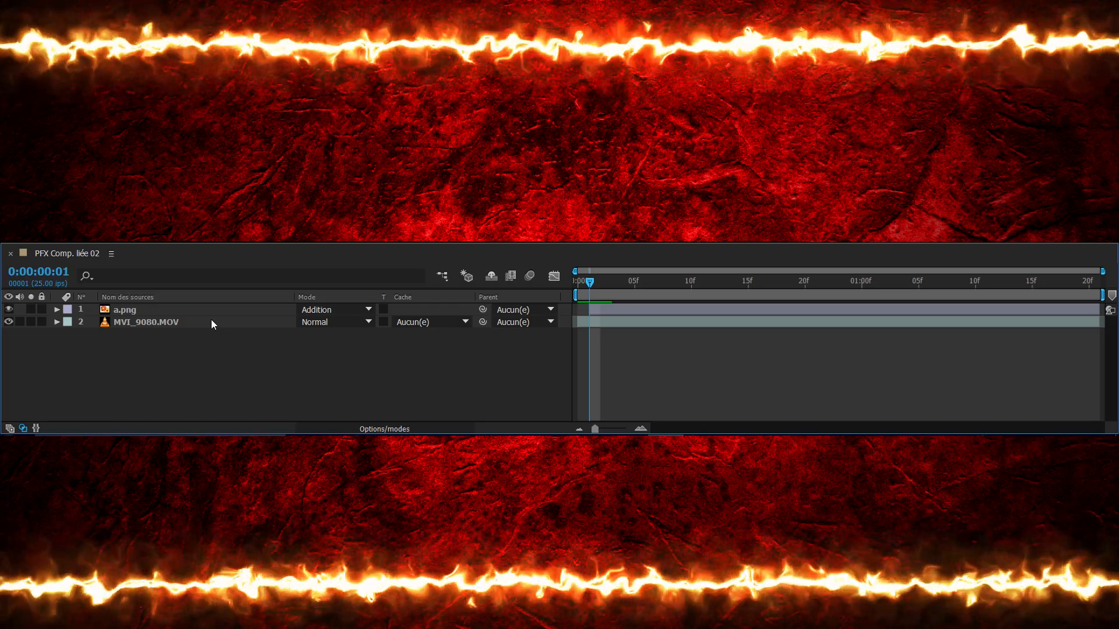
pyautogui.hotkey('ctrl', 'Right')
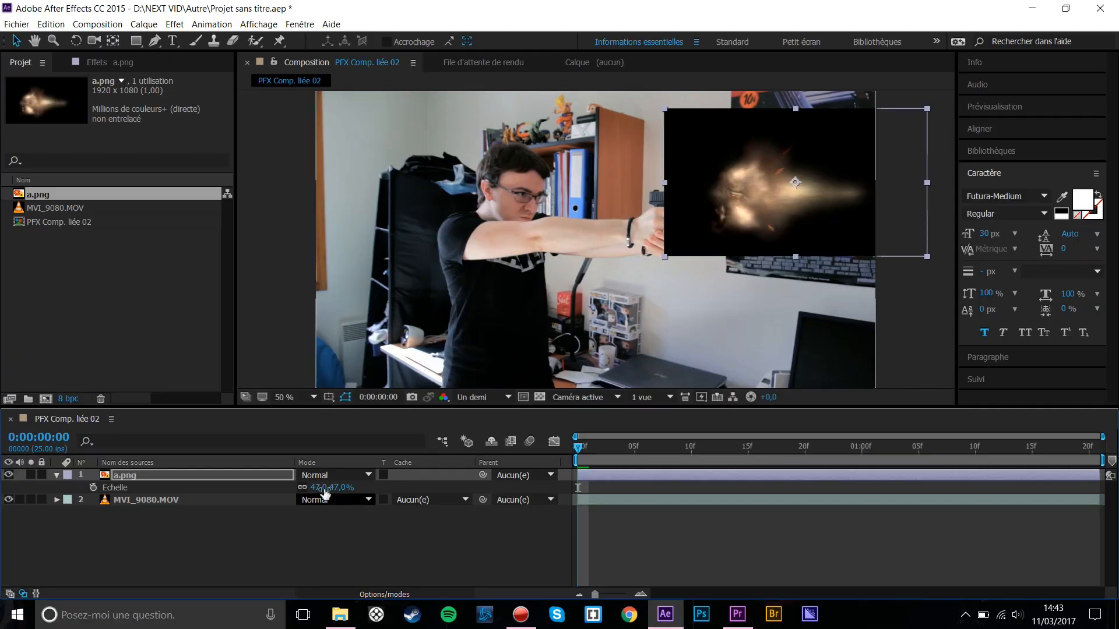
# Step: Set the a.png layer's blending mode to Addition
pyautogui.click(319, 477)
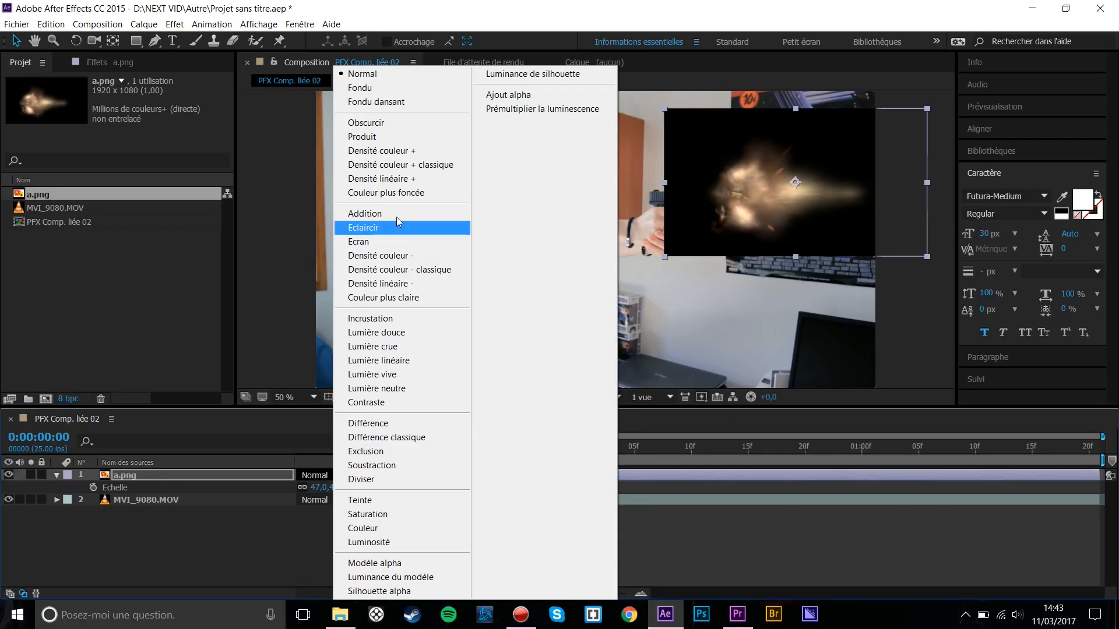
pyautogui.click(396, 216)
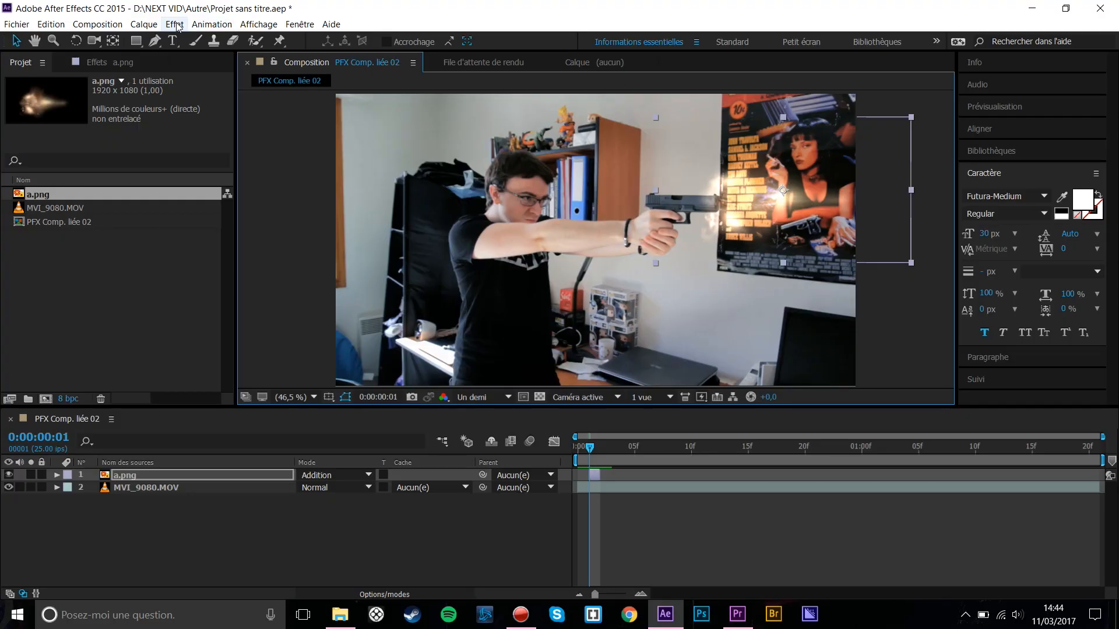
# Step: Apply the Lueur diffuse effect to a.png with a threshold of 28.6% and a radius of 384, and check the flash frame
pyautogui.click(176, 25)
pyautogui.moveTo(239, 273)
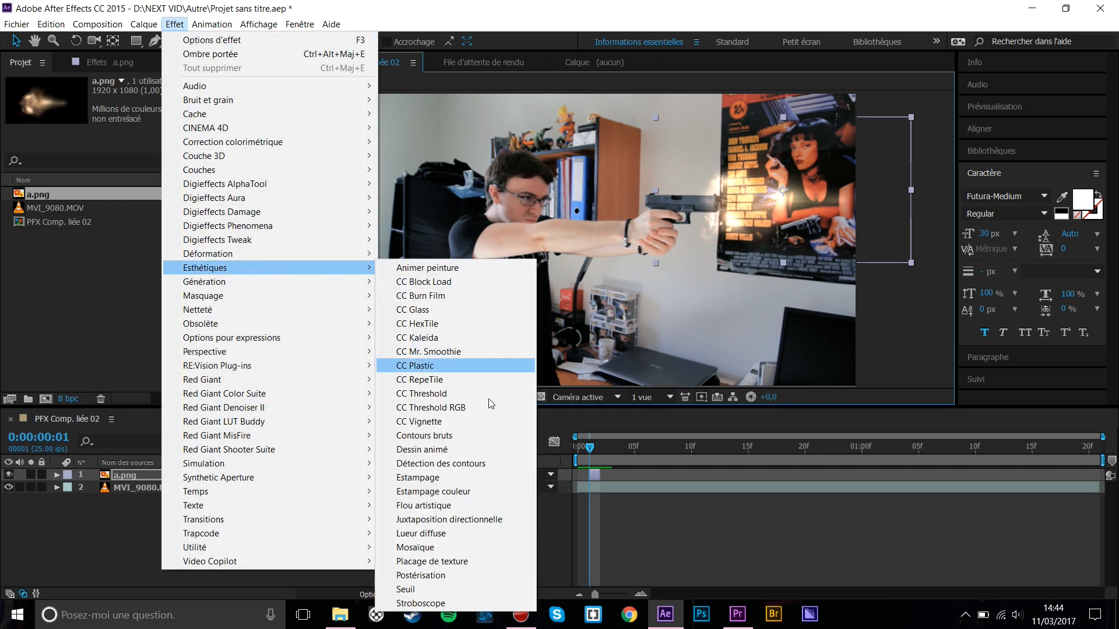
pyautogui.click(430, 534)
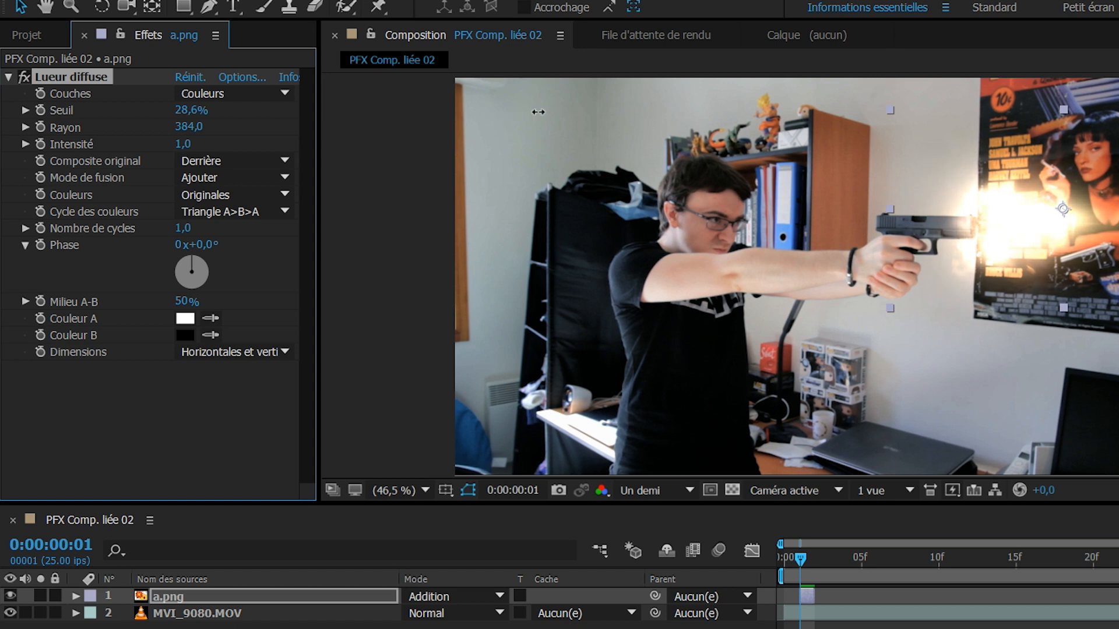
pyautogui.click(408, 627)
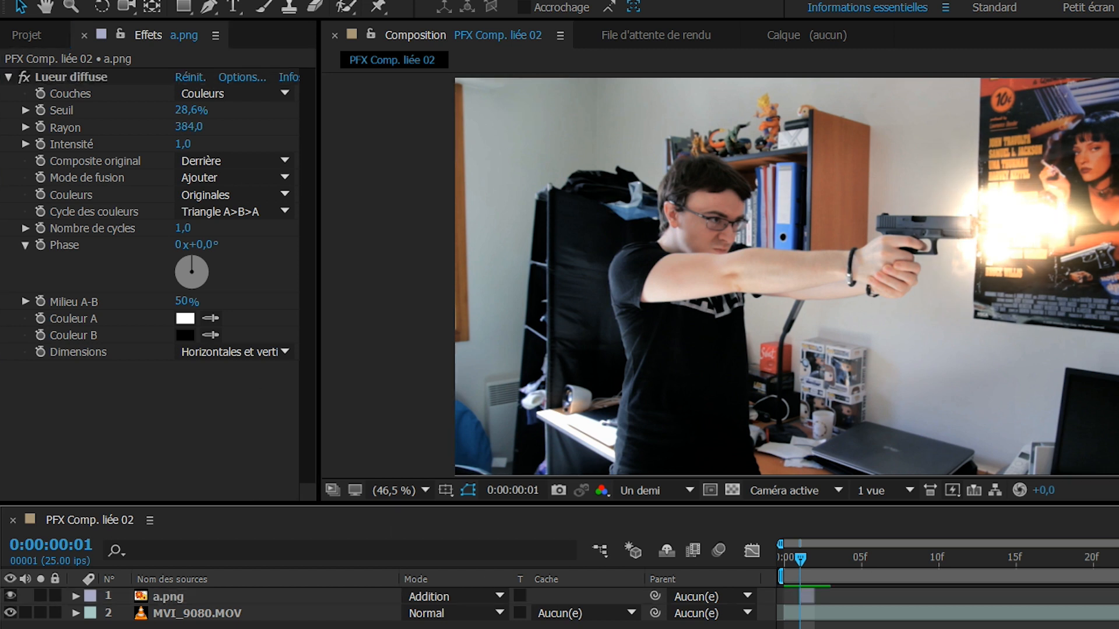
pyautogui.moveTo(796, 555); pyautogui.dragTo(824, 558)
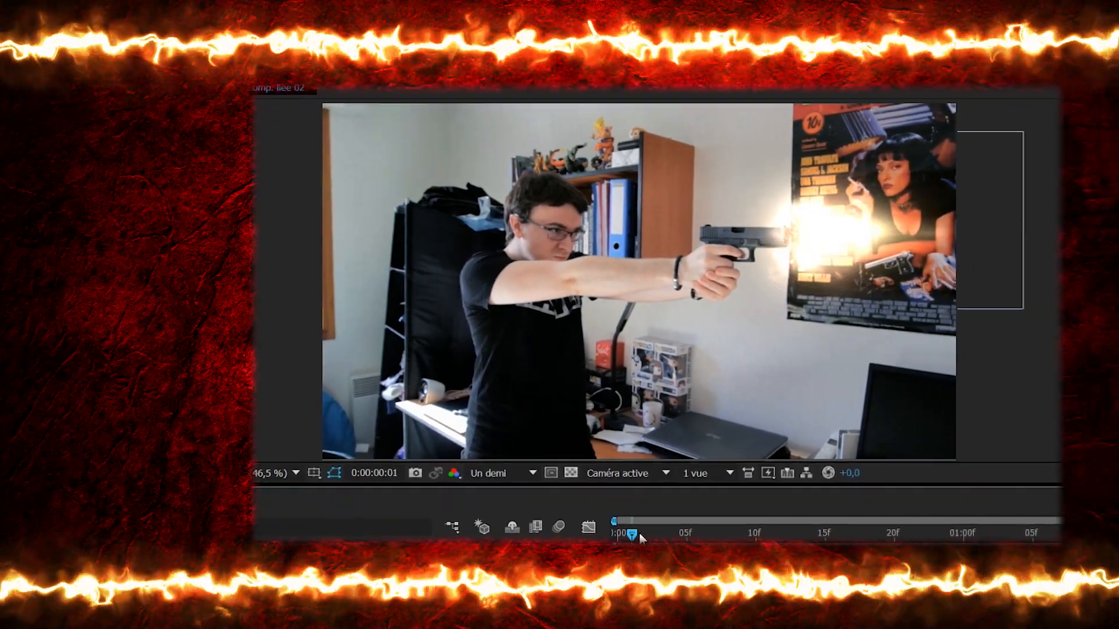
pyautogui.moveTo(559, 523); pyautogui.dragTo(538, 520)
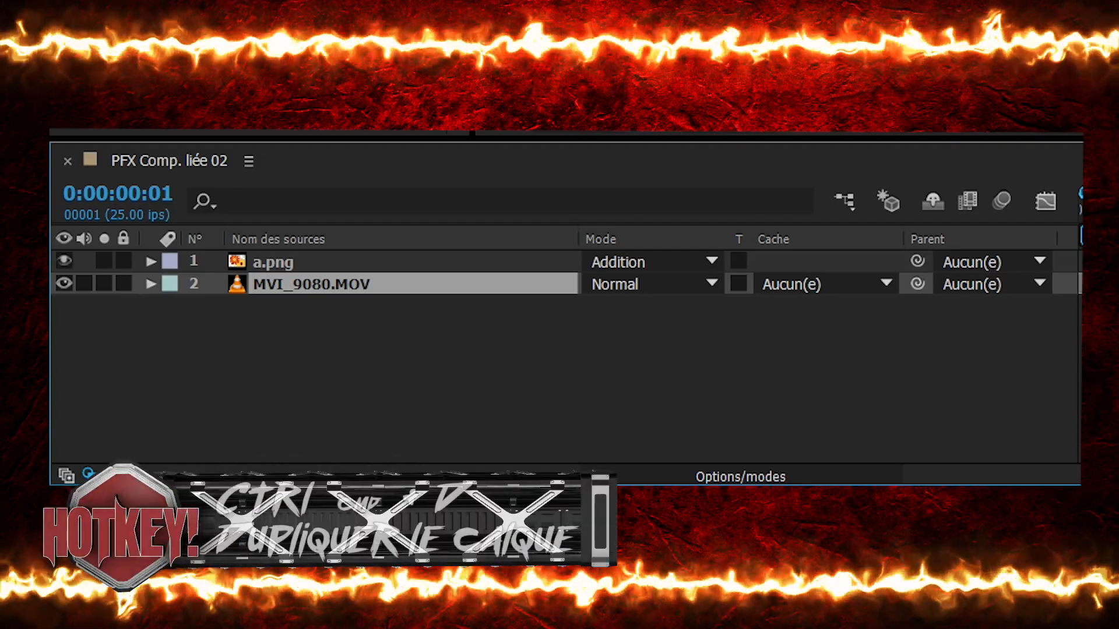
# Step: Duplicate the MVI_9080.MOV layer and draw a Pen mask around the pistol's slide on the upper copy
pyautogui.hotkey('ctrl', 'd')
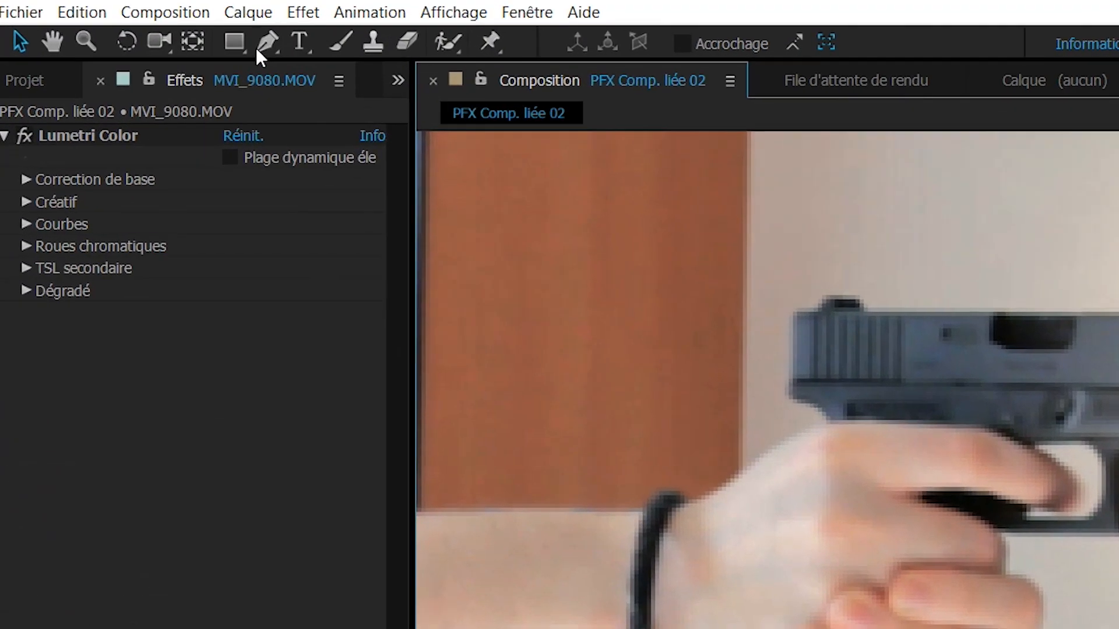
pyautogui.click(1035, 388)
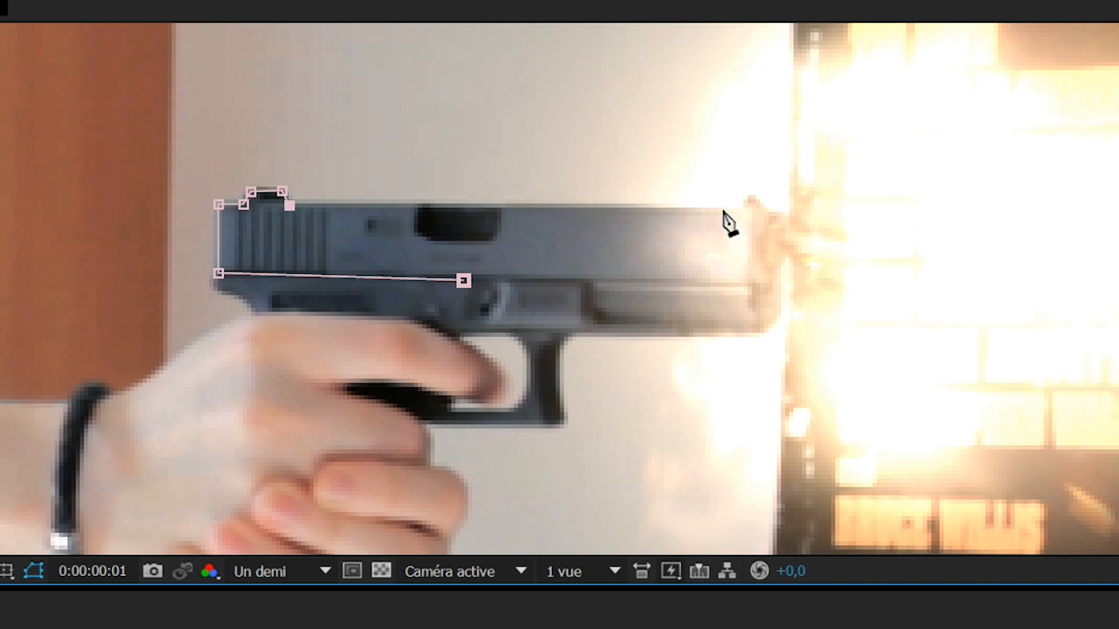
pyautogui.scroll(1, 767, 218)
pyautogui.moveTo(757, 221); pyautogui.dragTo(713, 237)
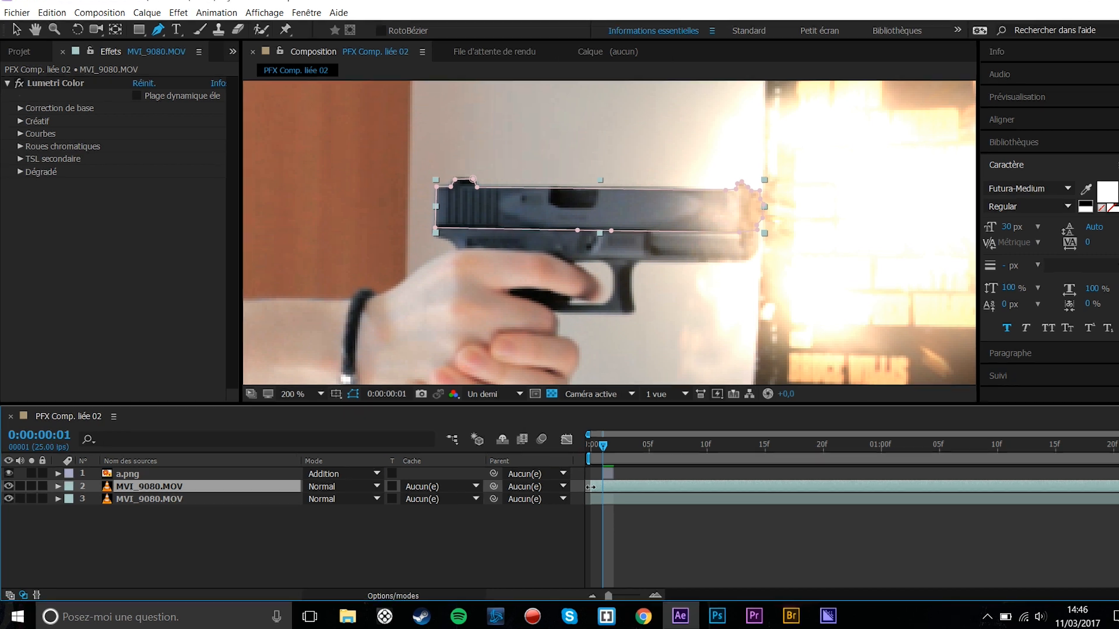
# Step: Animate the masked slide's Position with keyframes, shifting it backwards to 928.5, 540 at 0:00:00:01
pyautogui.press('p')
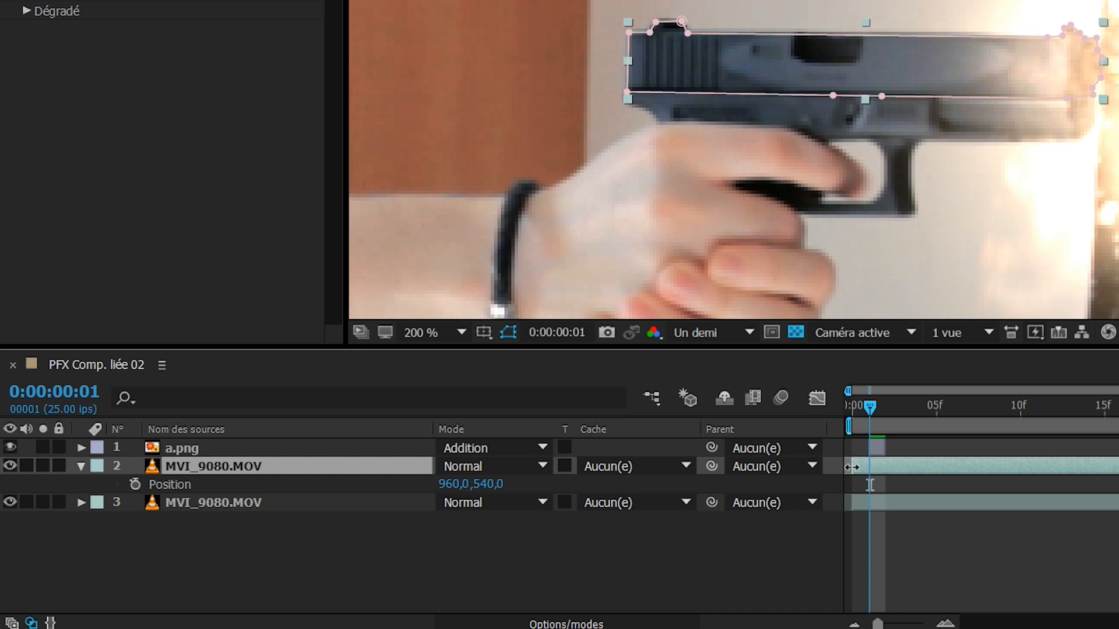
pyautogui.click(134, 484)
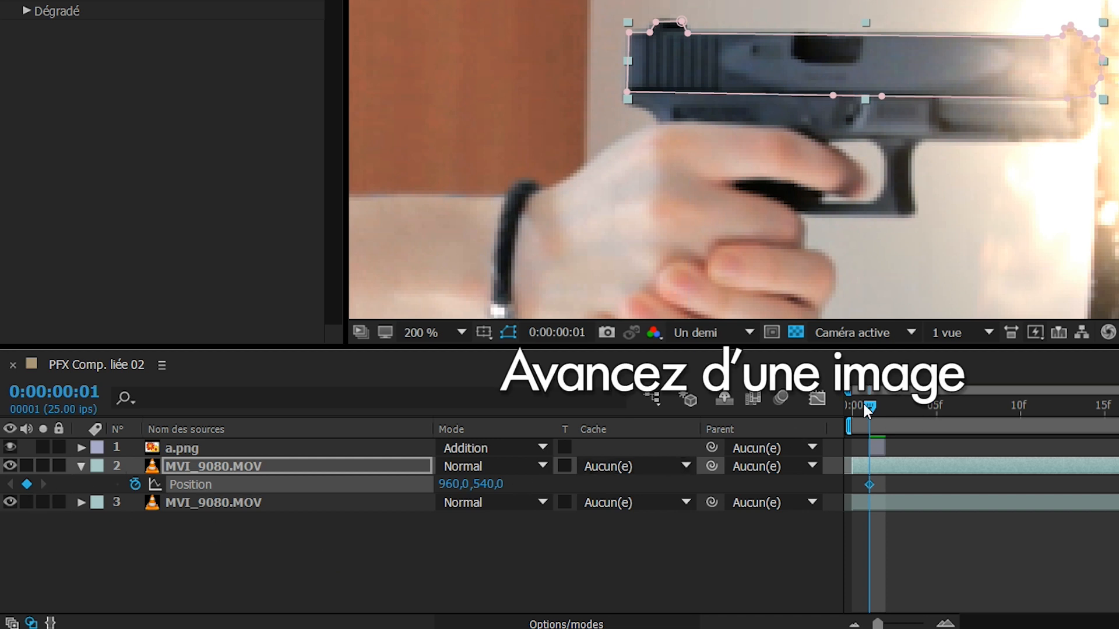
pyautogui.moveTo(866, 407); pyautogui.dragTo(885, 406)
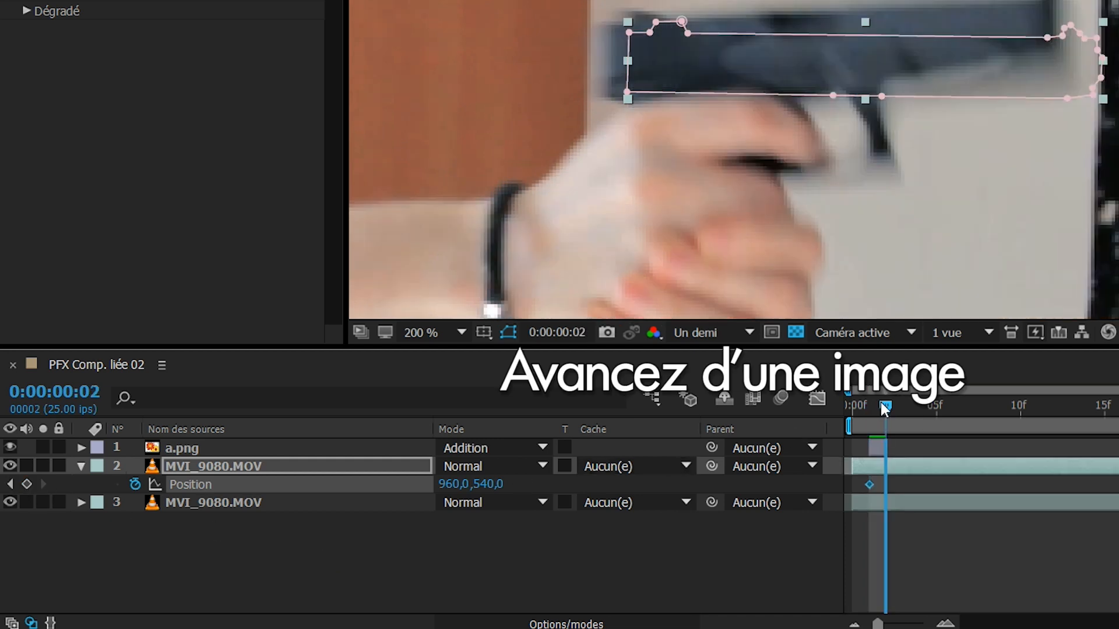
pyautogui.click(13, 487)
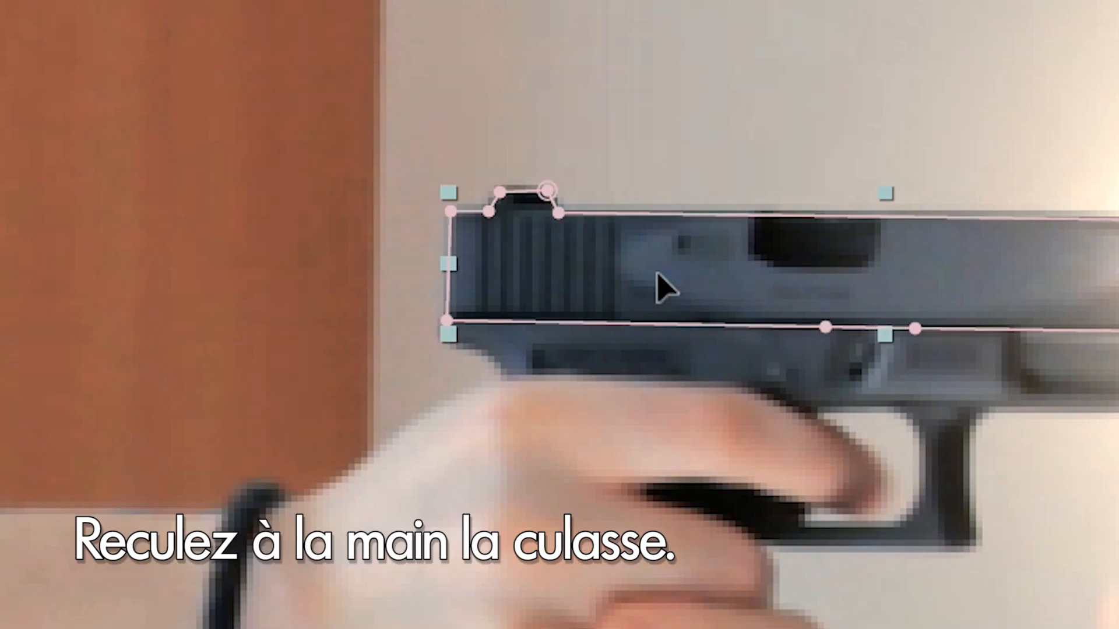
pyautogui.moveTo(632, 285); pyautogui.dragTo(555, 289)
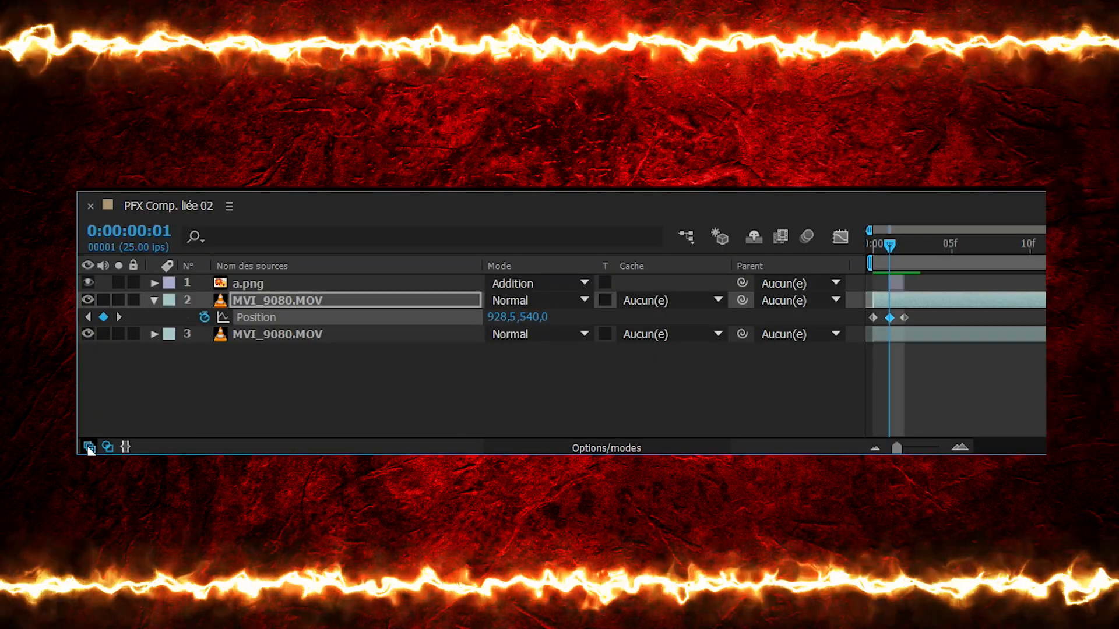
# Step: Show the layer switches and enable motion blur for the masked MVI_9080.MOV layer and the composition
pyautogui.click(89, 447)
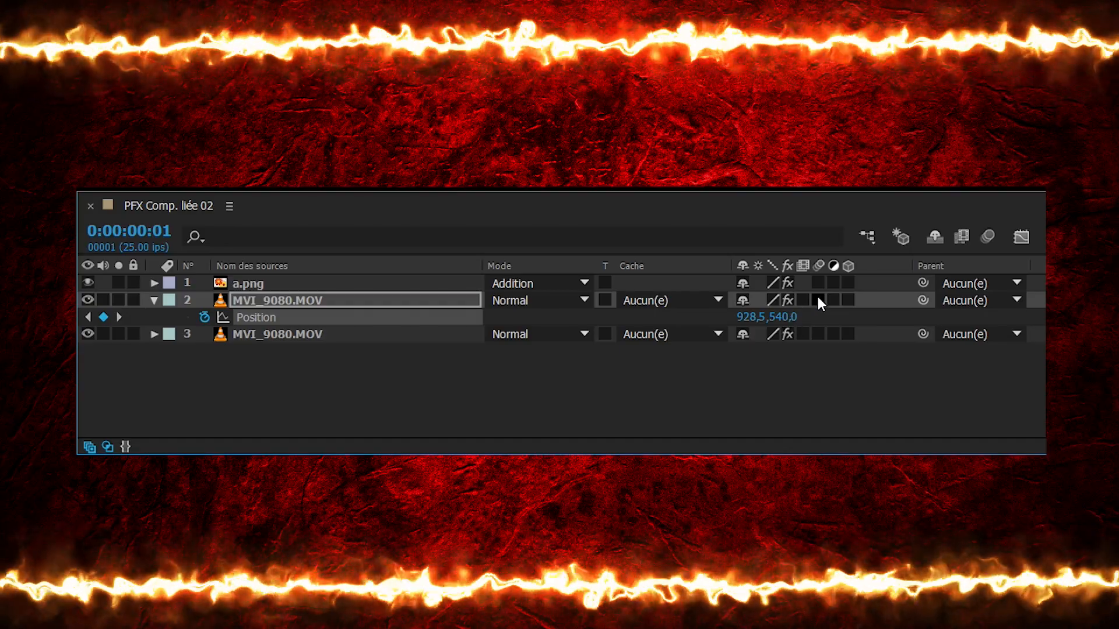
pyautogui.click(818, 300)
pyautogui.click(987, 237)
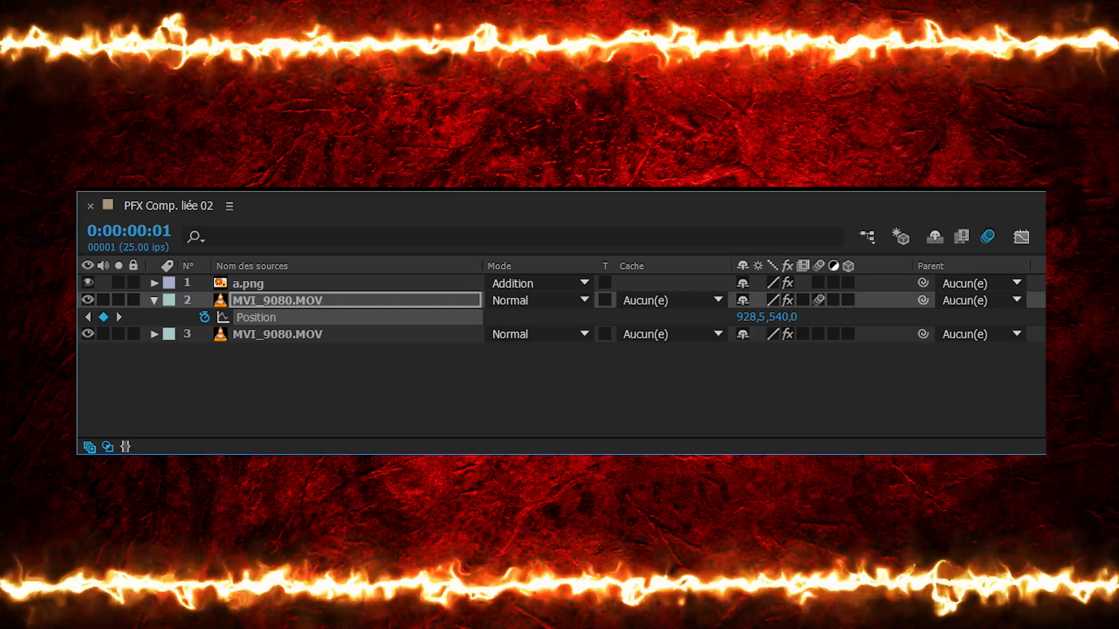
# Step: Step through the frames around the shot to examine the slide recoil and muzzle flash
pyautogui.press('pageup')
pyautogui.press('pagedown')
pyautogui.press('pagedown')
pyautogui.press('pagedown')
pyautogui.press('pagedown')
pyautogui.press('Home')
pyautogui.press('pagedown')
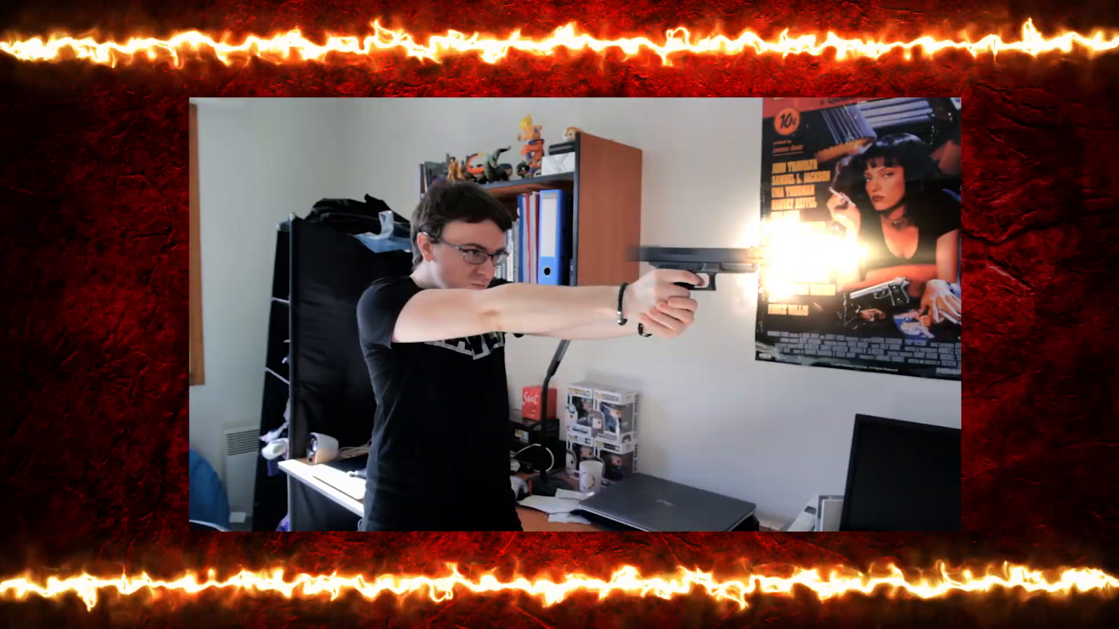